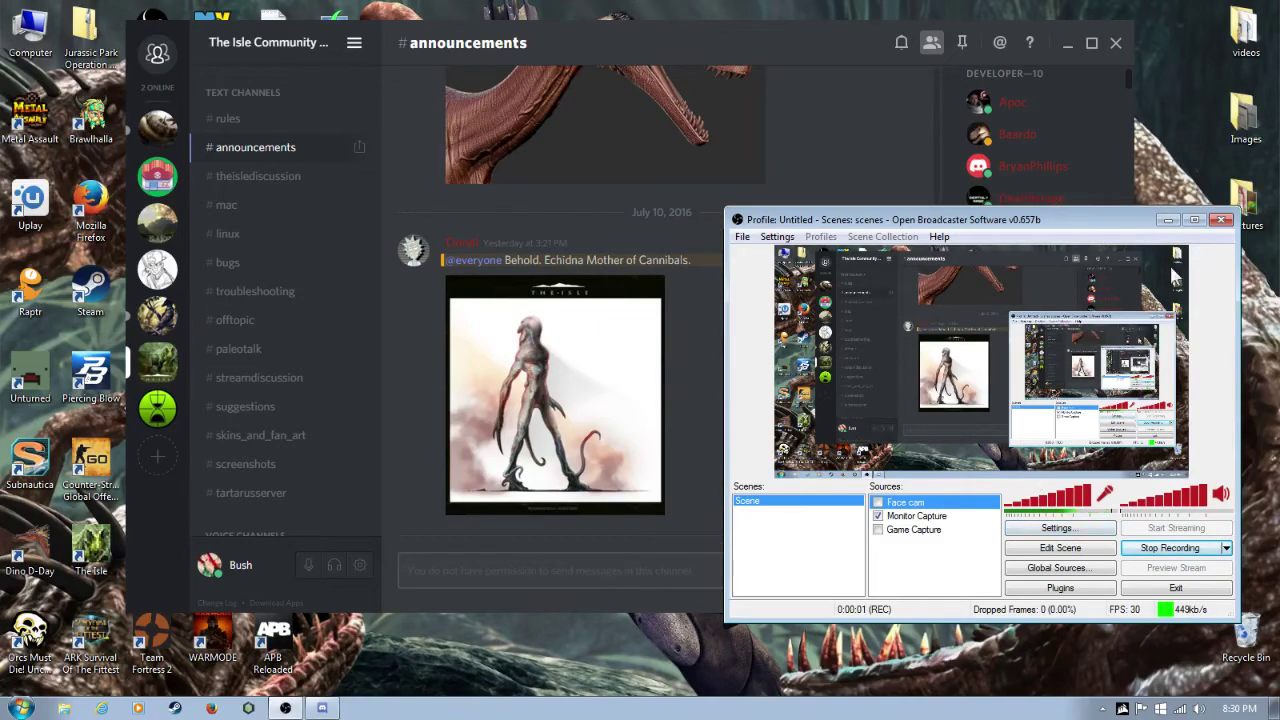
# Enlarge the Echidna Mother of Cannibals concept art, close it once, then enlarge it again
pyautogui.click(1168, 219)
pyautogui.click(575, 382)
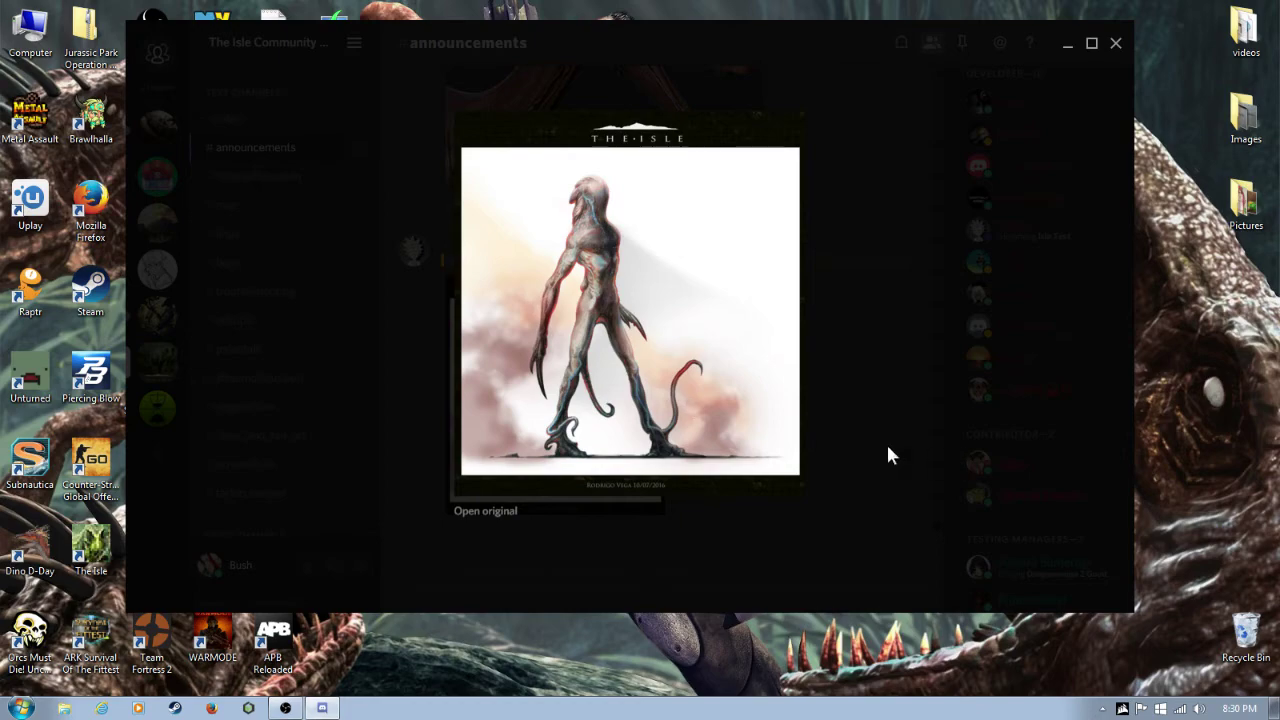
pyautogui.click(886, 450)
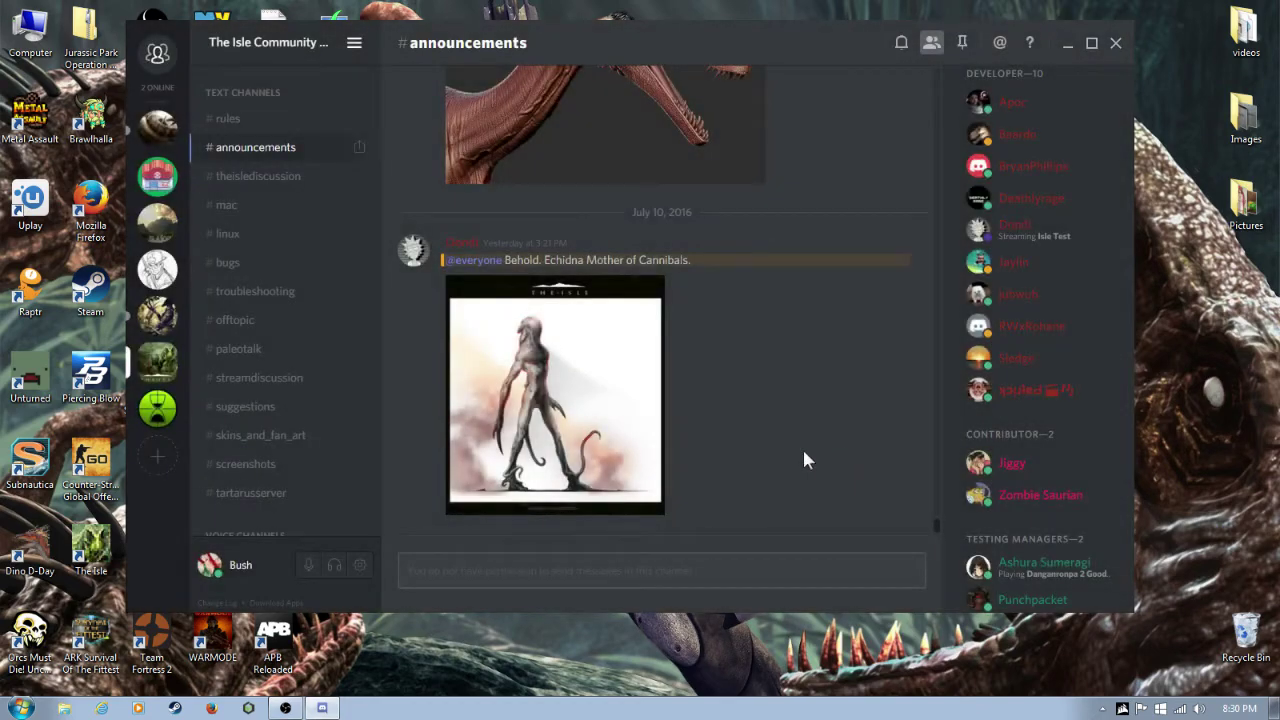
pyautogui.scroll(5, 572, 447)
pyautogui.scroll(-2, 572, 447)
pyautogui.scroll(-3, 571, 449)
pyautogui.click(613, 482)
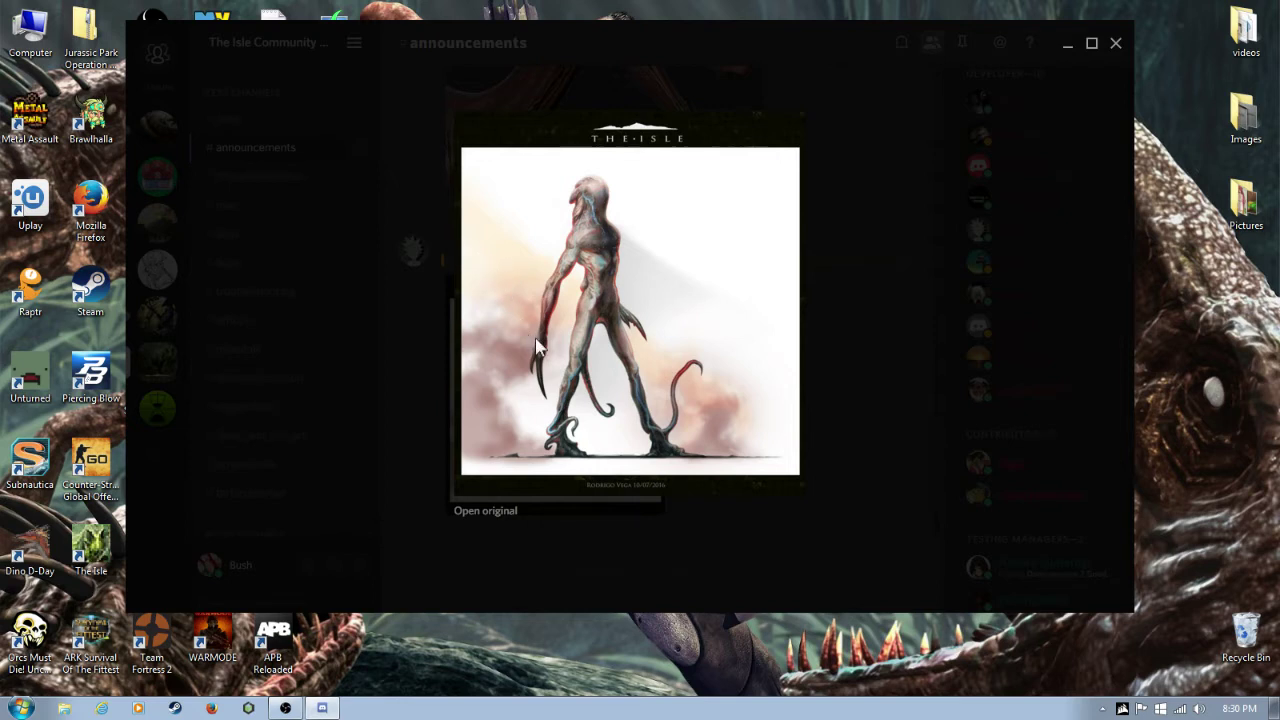
# Dismiss the image's link menu, reopen the Echidna art, then close the enlarged view
pyautogui.rightClick(728, 392)
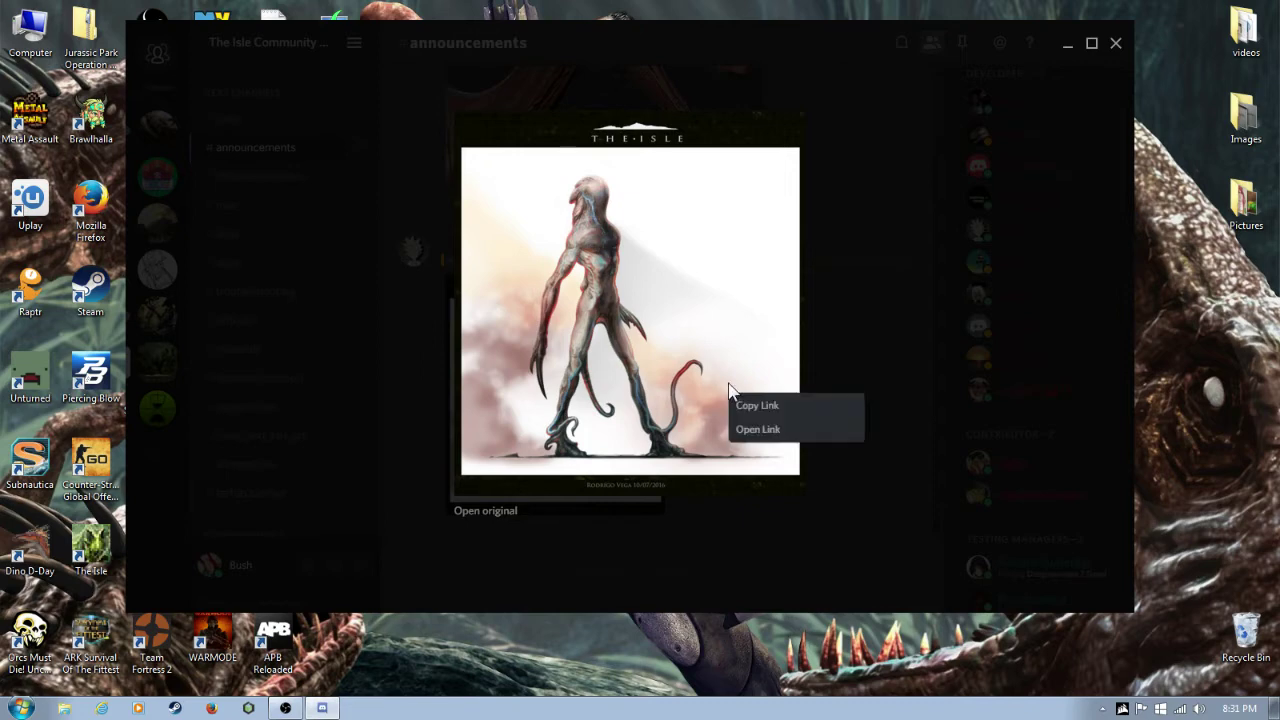
pyautogui.click(789, 589)
pyautogui.click(563, 441)
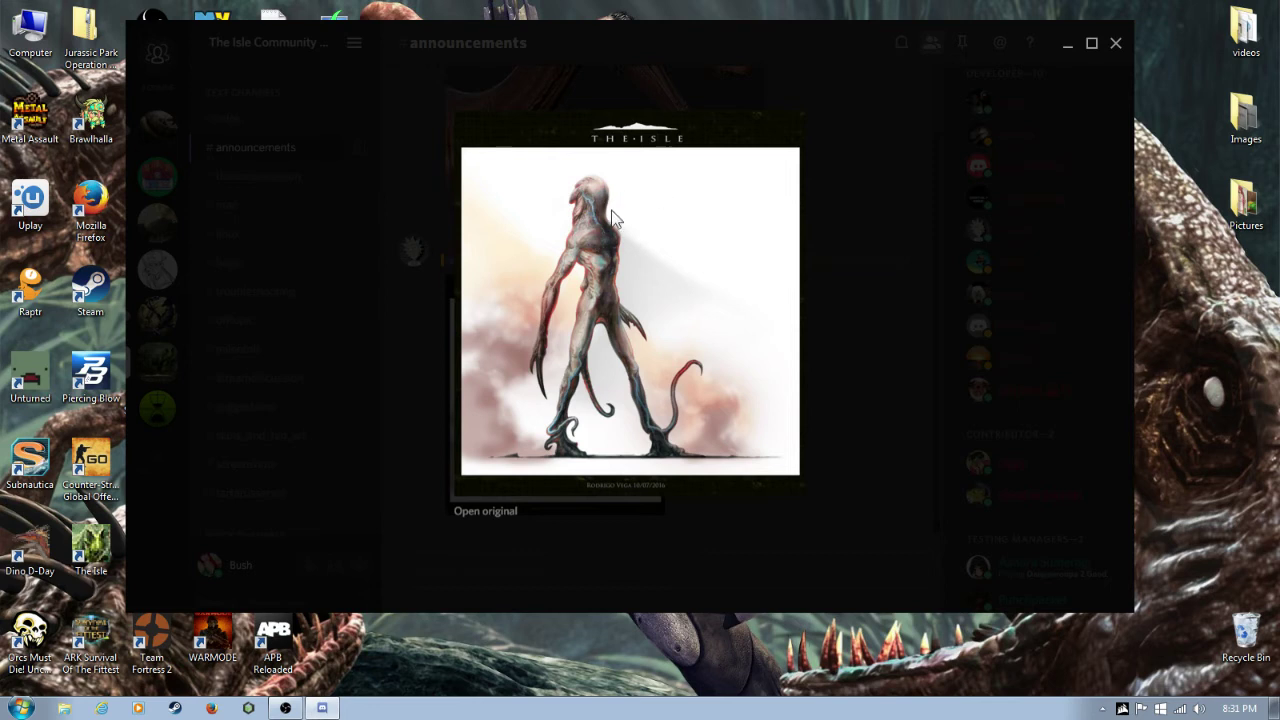
pyautogui.click(617, 545)
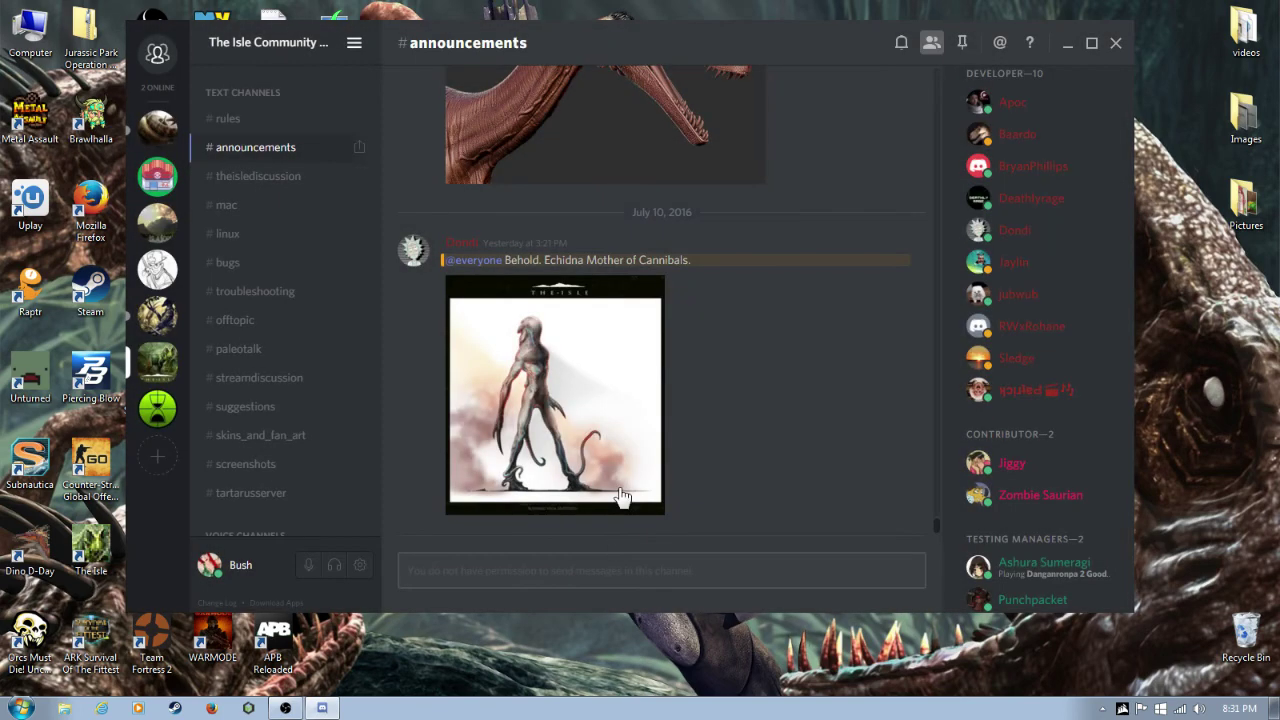